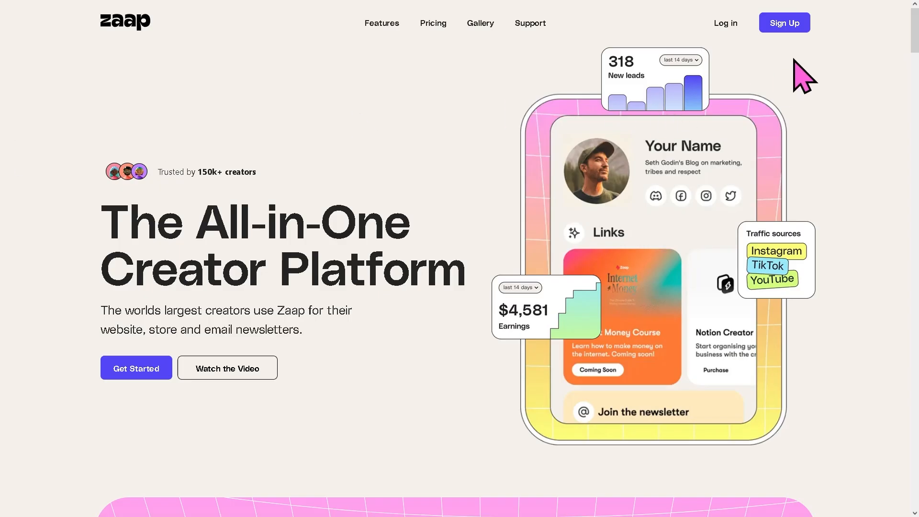
Sign up for a new account as a Content Creator and submit the page setup form.
left_click(790, 25)
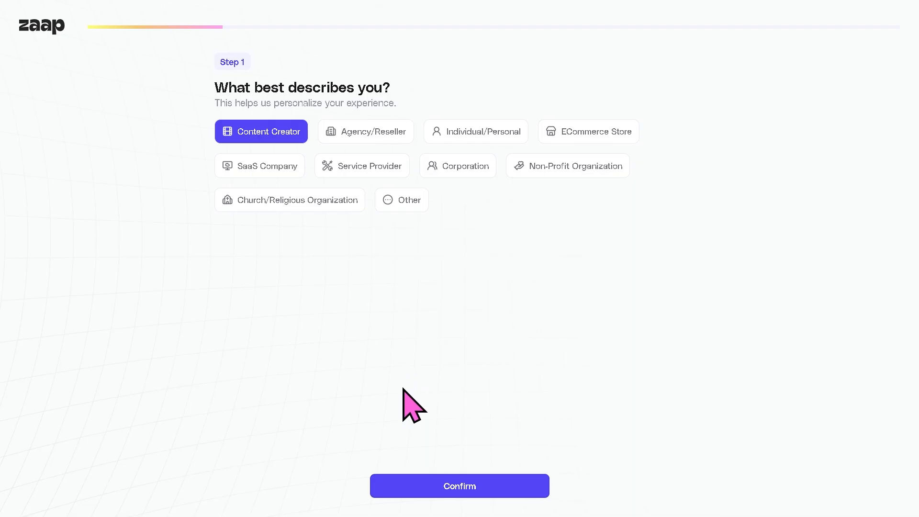
left_click(496, 481)
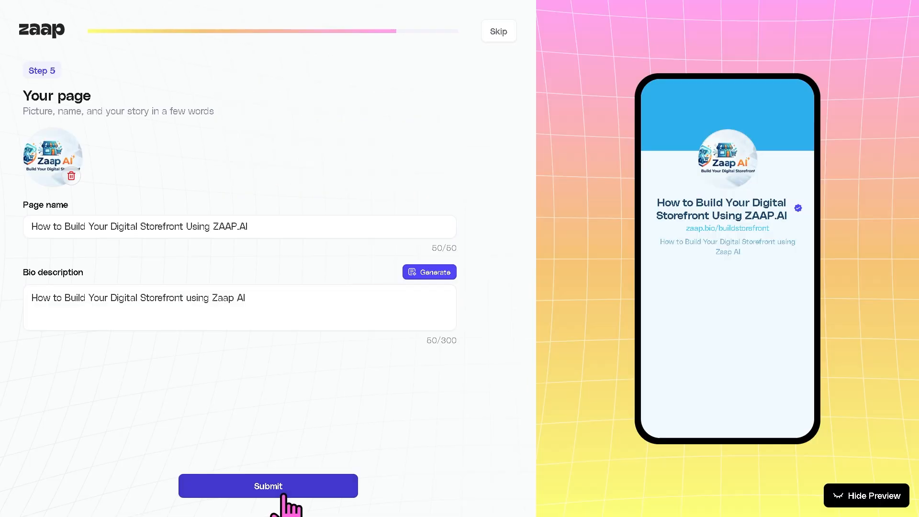
left_click(285, 493)
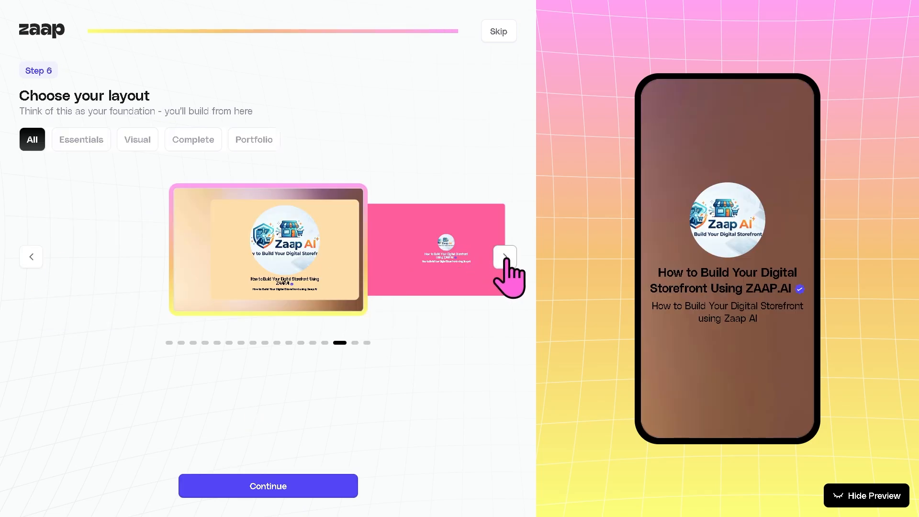
Choose the pink layout from the carousel and finish onboarding.
left_click(505, 260)
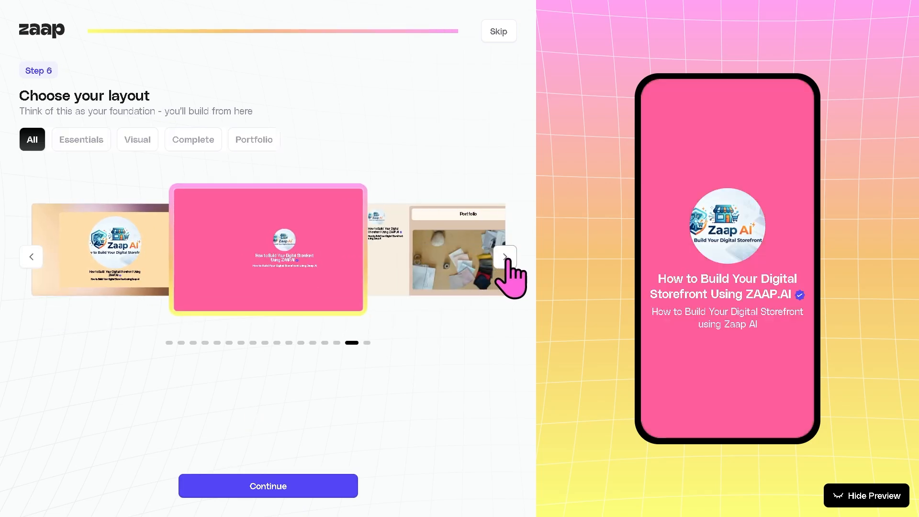
left_click(506, 259)
left_click(506, 259)
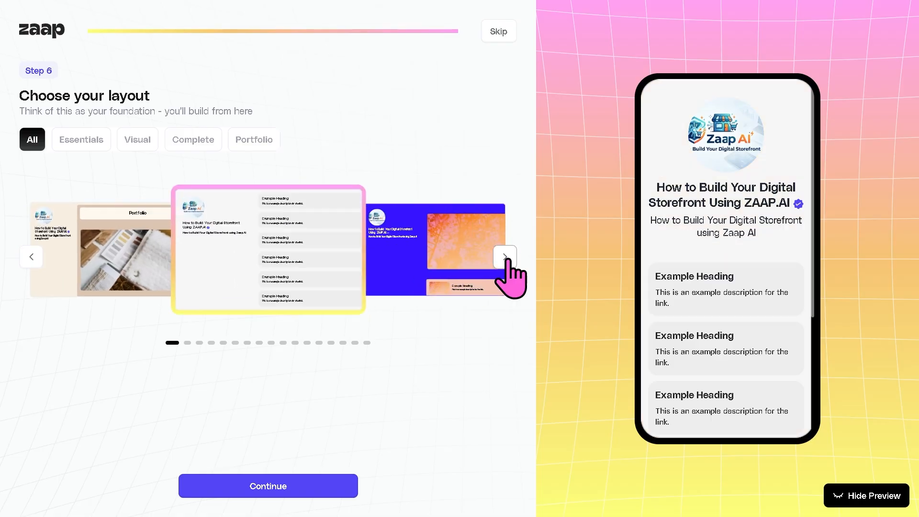
left_click(31, 257)
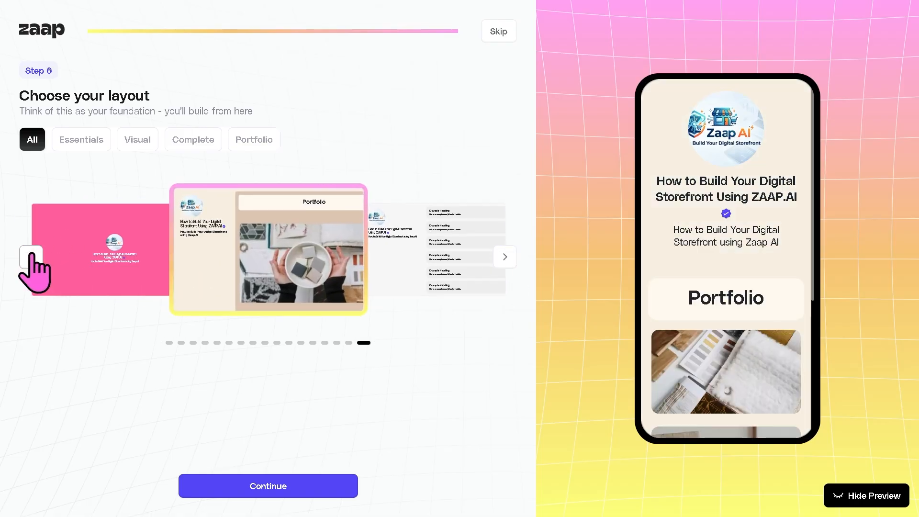
left_click(31, 257)
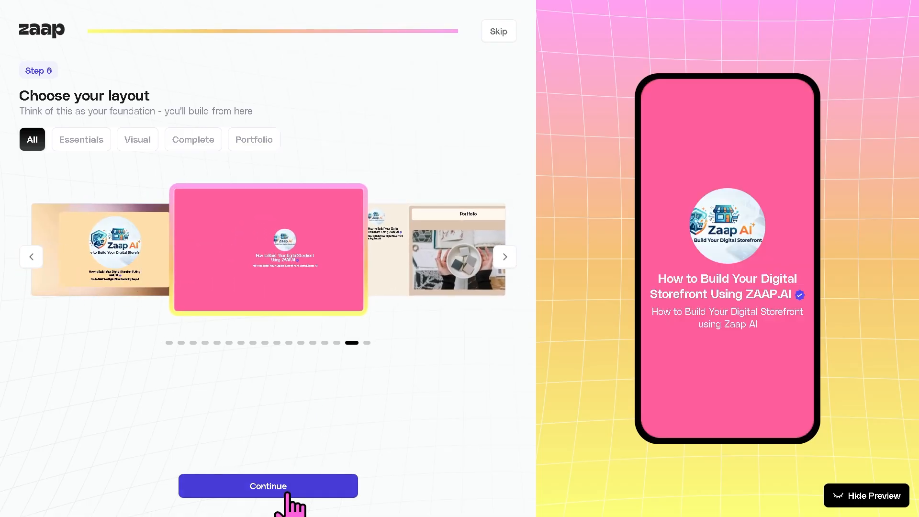
left_click(309, 487)
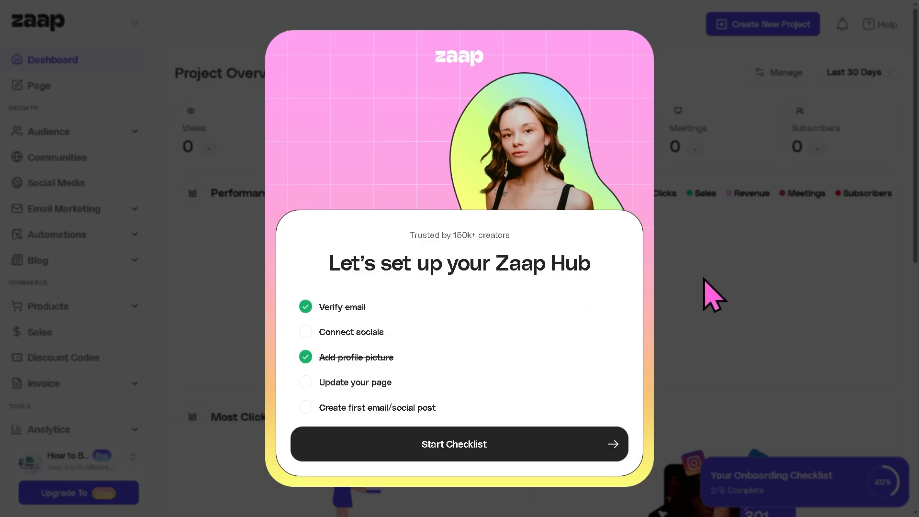
Close the Zaap Hub setup checklist and go to the empty All Products list.
left_click(552, 442)
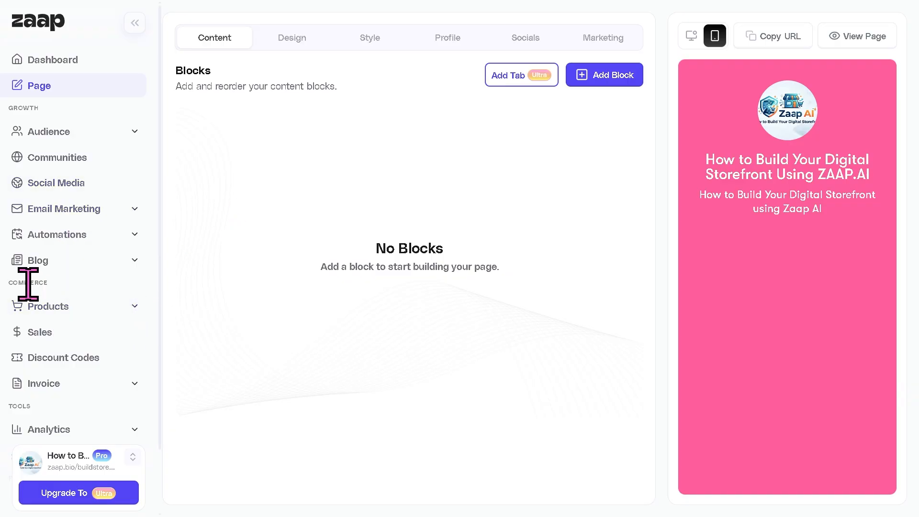
left_click(107, 310)
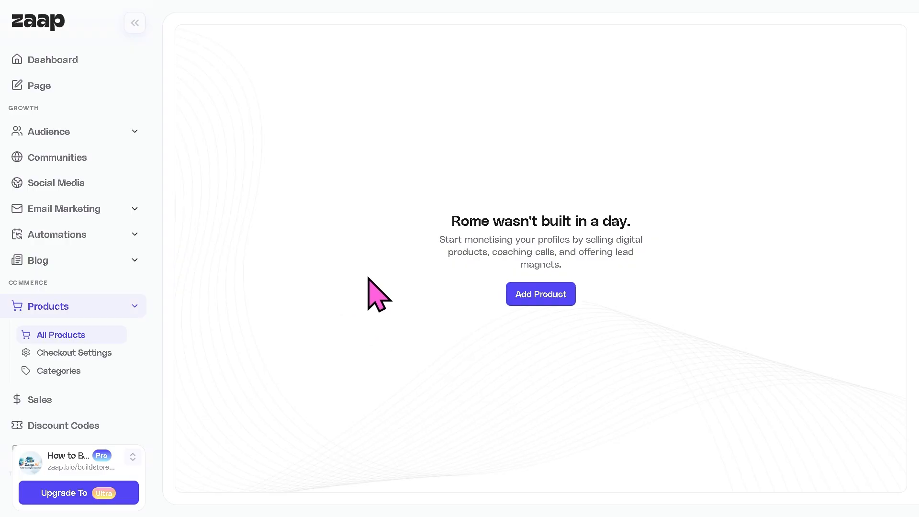
Add a new product of type Digital Product and continue to its details form.
left_click(558, 301)
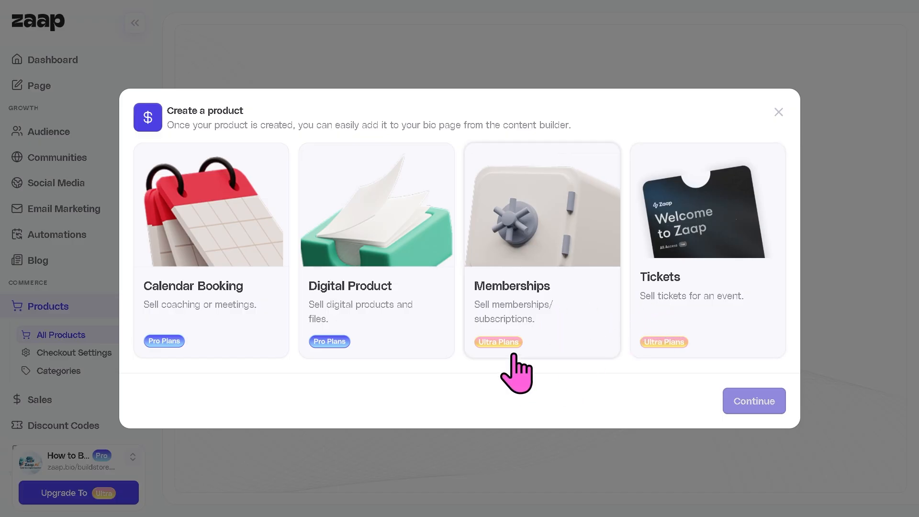
left_click(364, 314)
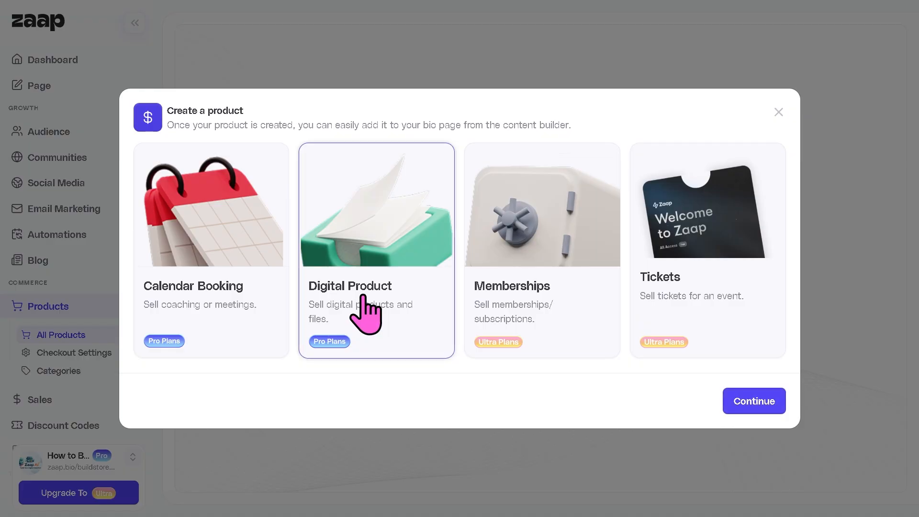
left_click(761, 402)
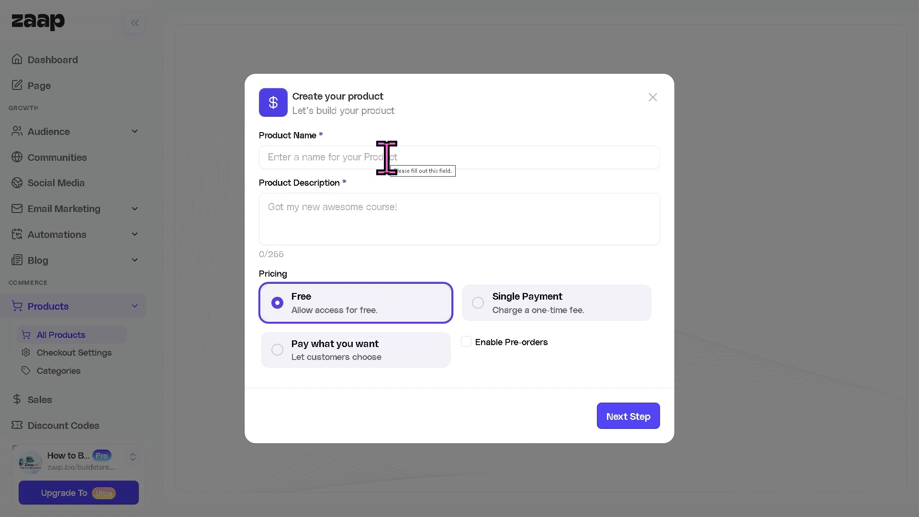
Name and describe the product 'How to Build Your Digital Storefront Using Zaap AI', keep it Free, and create it.
left_click(386, 158)
type("How to Build Your Digital Storefront Using Zaap AI")
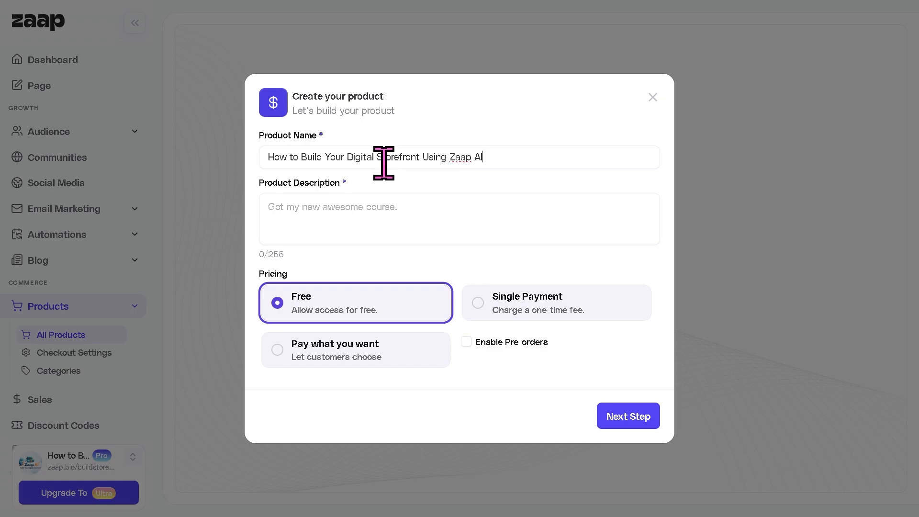
left_click(395, 209)
type("How to Build Your Digital Storefront Using Zaap AI")
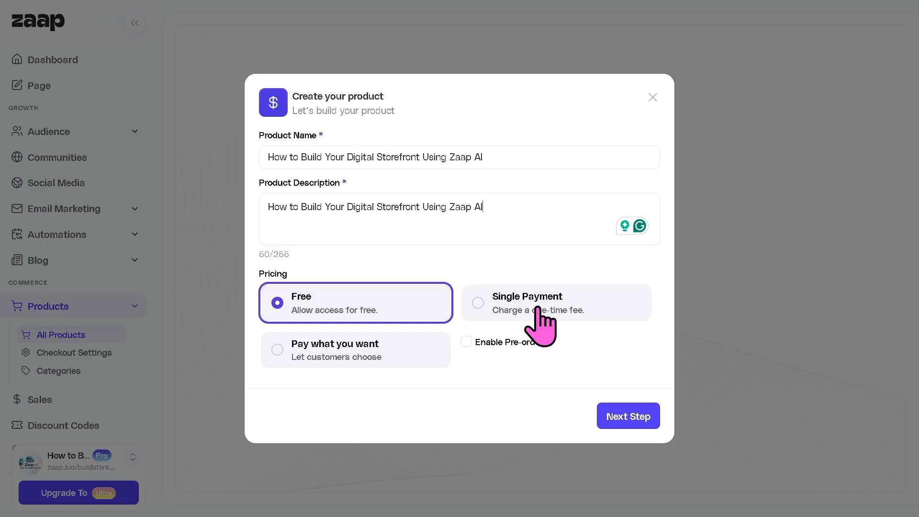
left_click(338, 360)
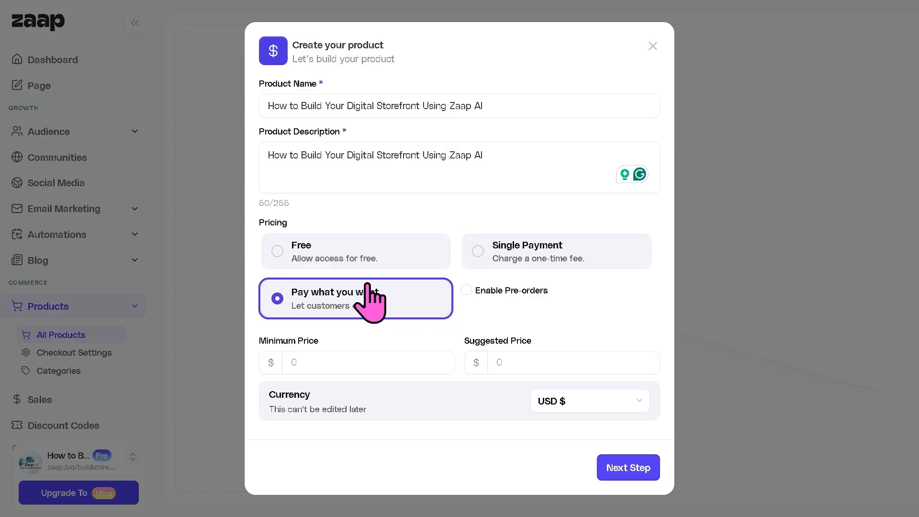
left_click(329, 258)
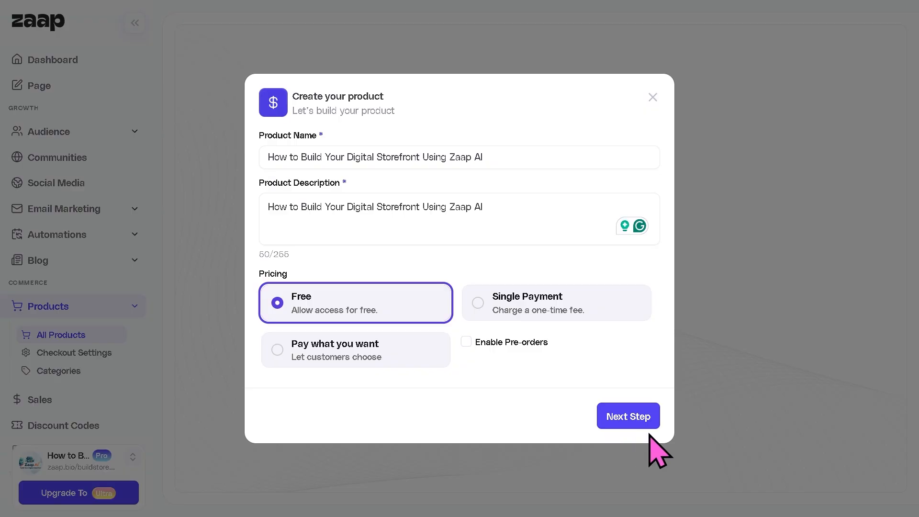
left_click(631, 416)
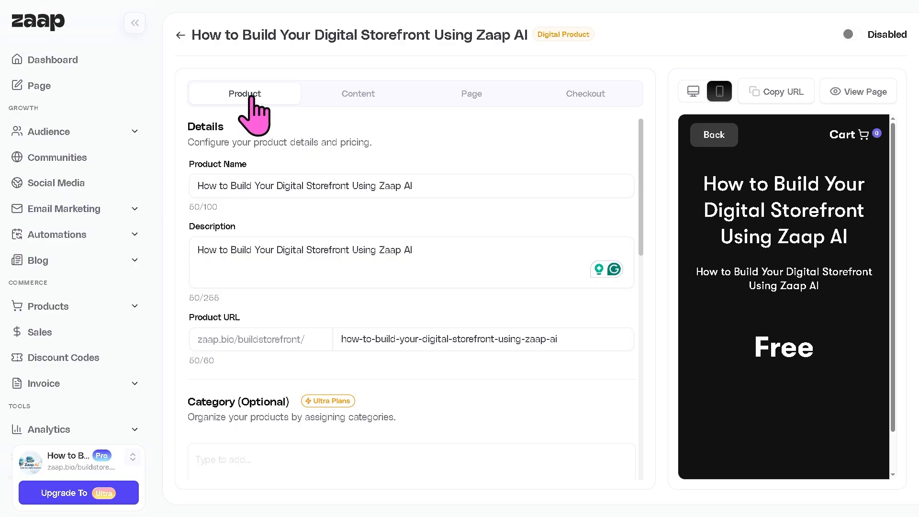
Look through the Content, Page, Checkout and Product tabs, ending on the Content tab.
left_click(366, 97)
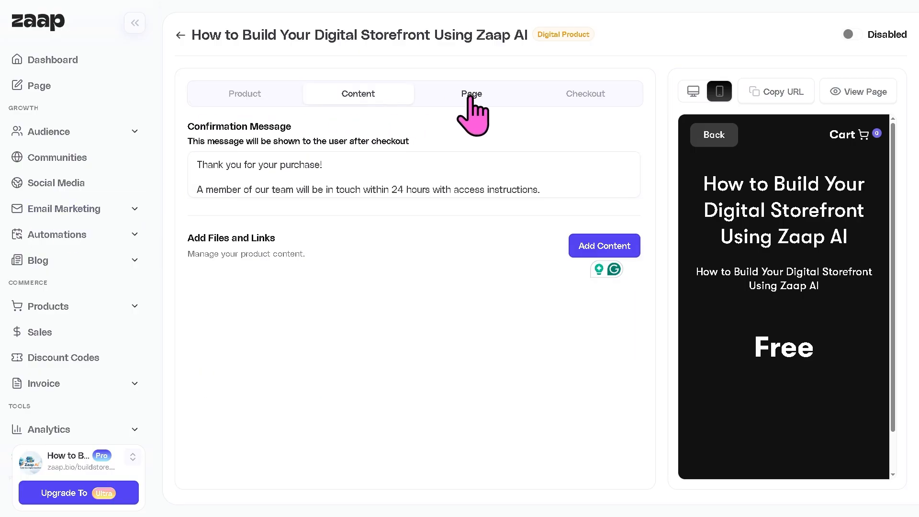
left_click(473, 97)
left_click(584, 95)
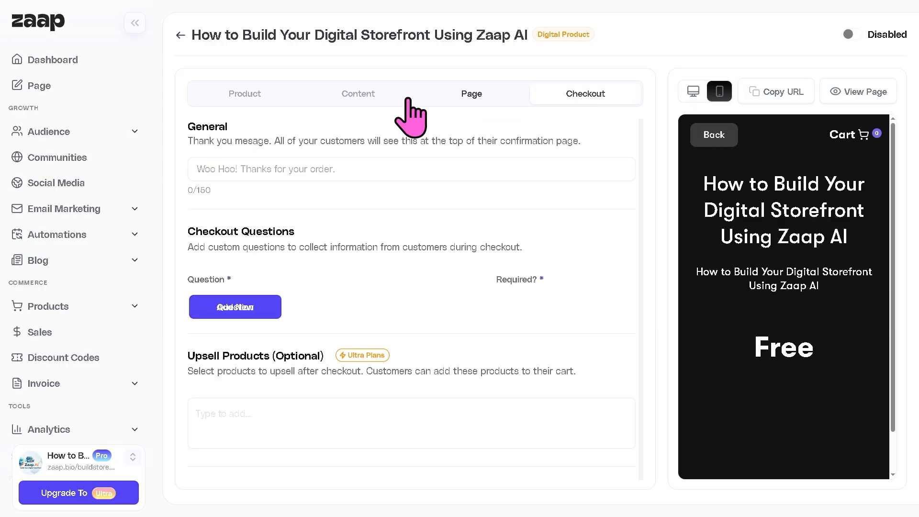
left_click(246, 94)
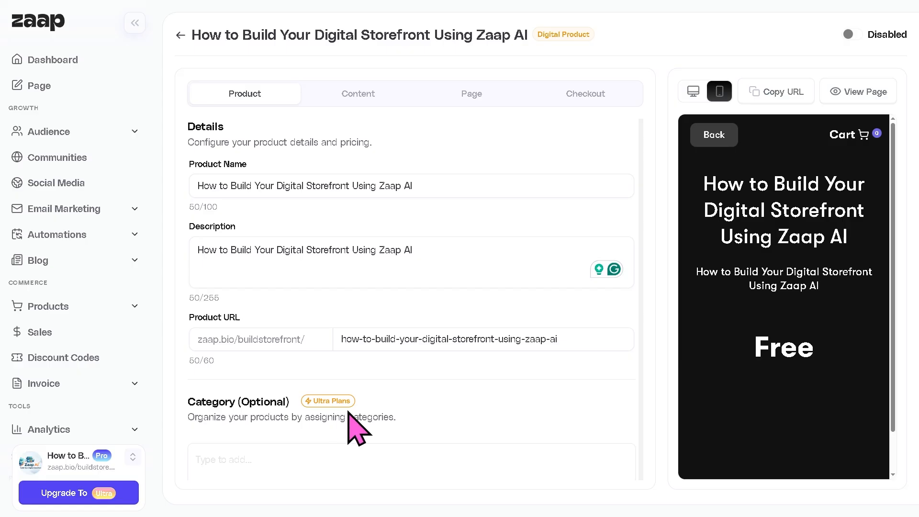
left_click(368, 99)
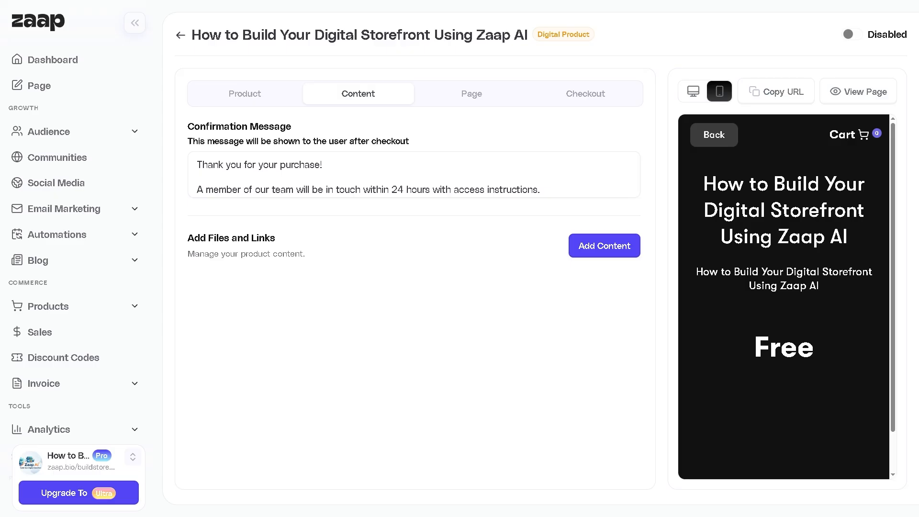
Replace the confirmation message text with 'How to Build Your Digital Storefront Using Zaap AI'.
left_click(338, 190)
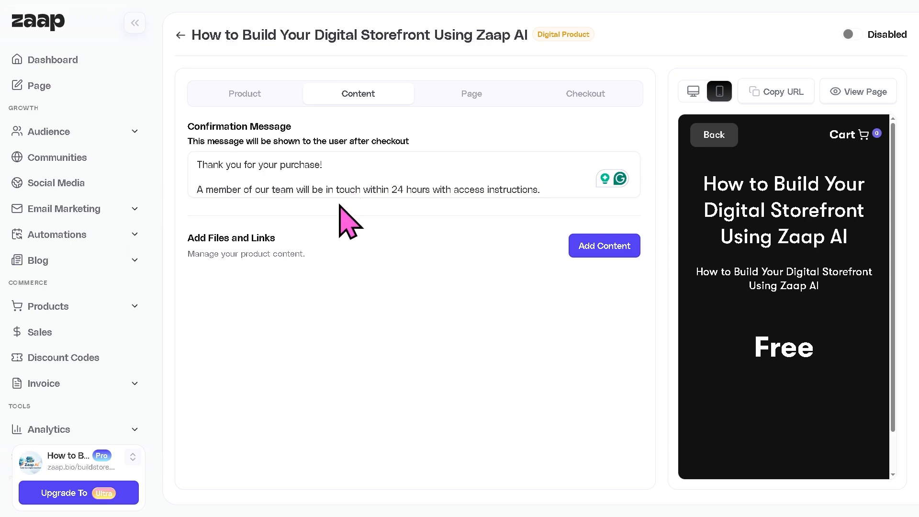
key("ctrl+a")
type("How to Build Your Digital Storefront Using Zaap AI")
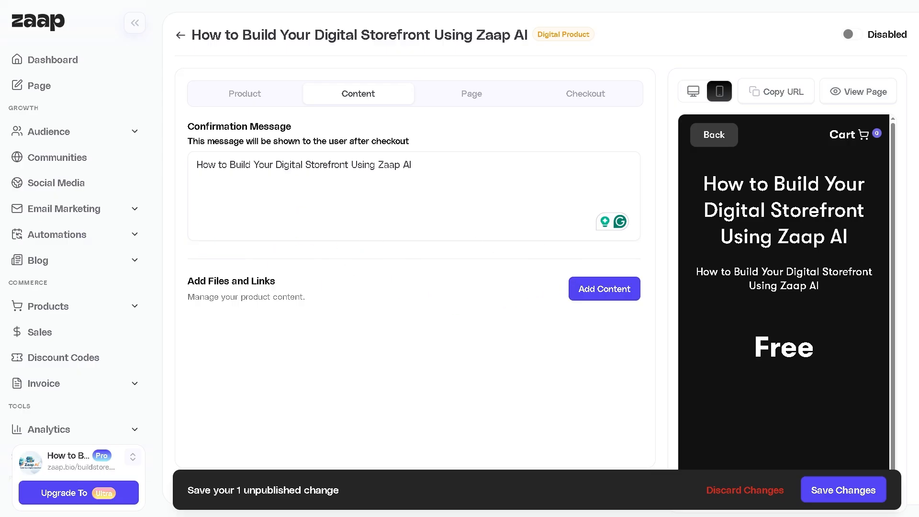
Attach the uploaded image as a product file and save the changes.
left_click(616, 301)
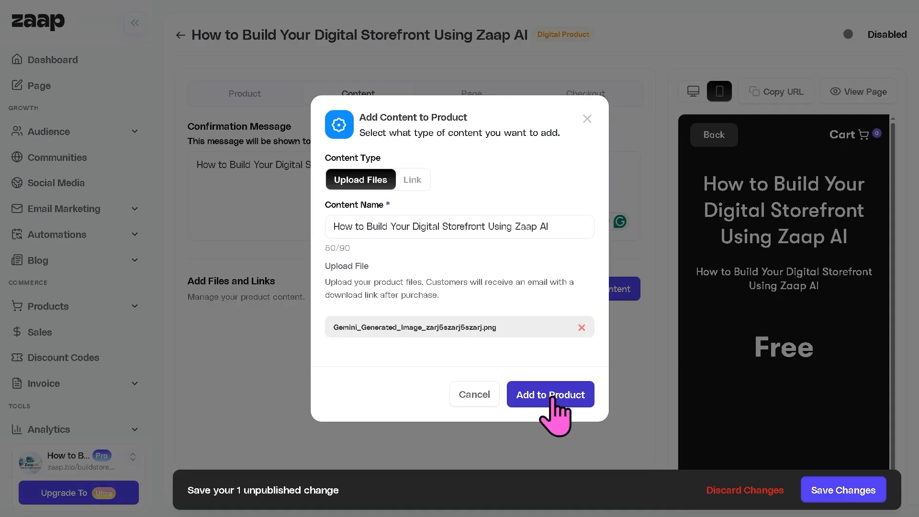
left_click(550, 395)
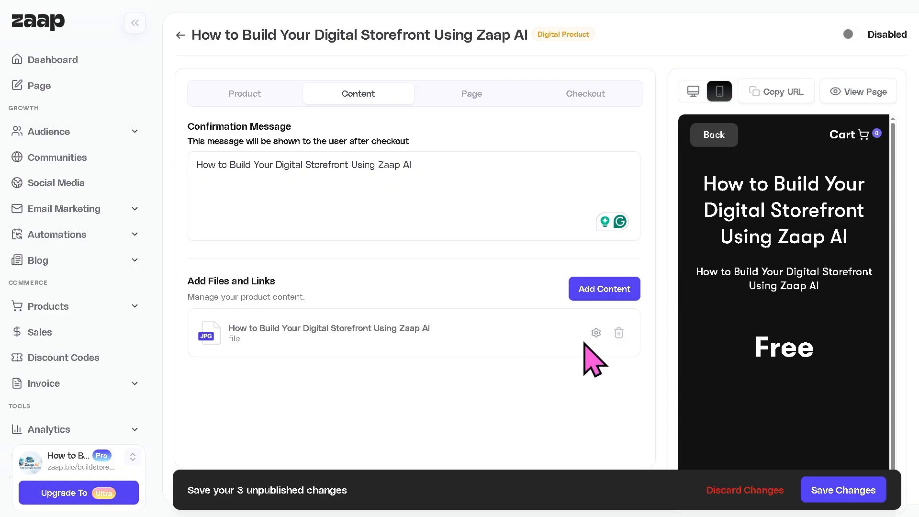
left_click(874, 492)
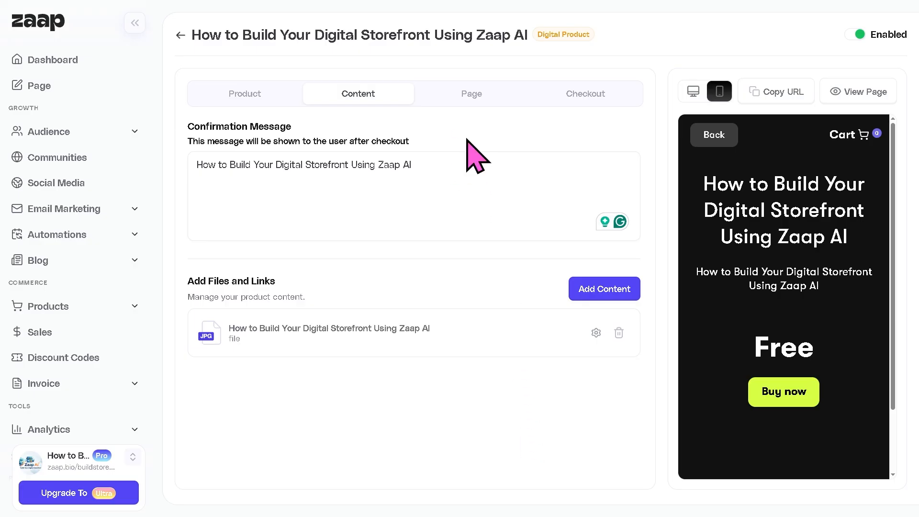
On the Page tab, keep the dark theme and set the checkout button colour to pink #ff0088.
left_click(475, 120)
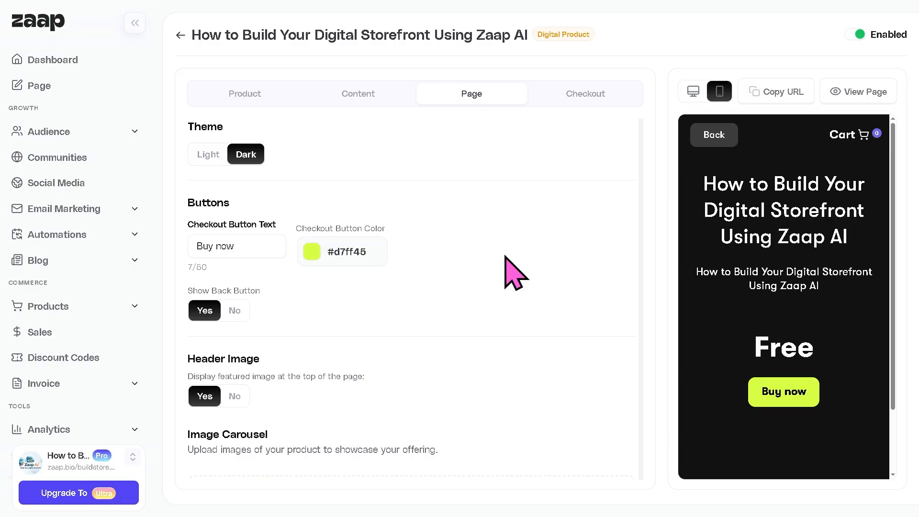
left_click(214, 157)
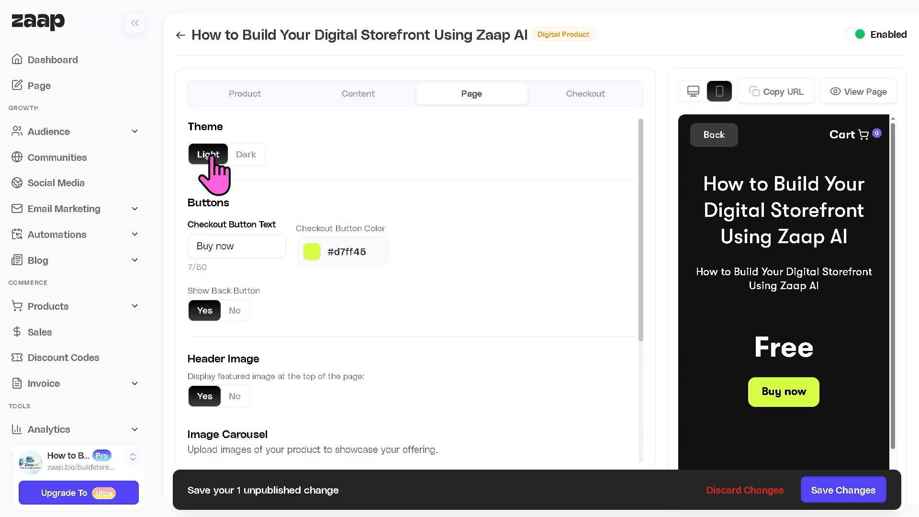
left_click(246, 155)
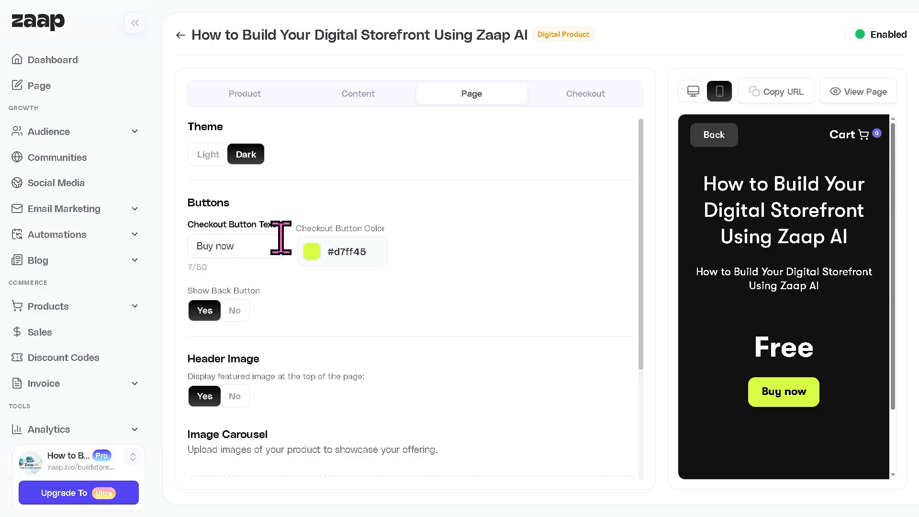
left_click(311, 254)
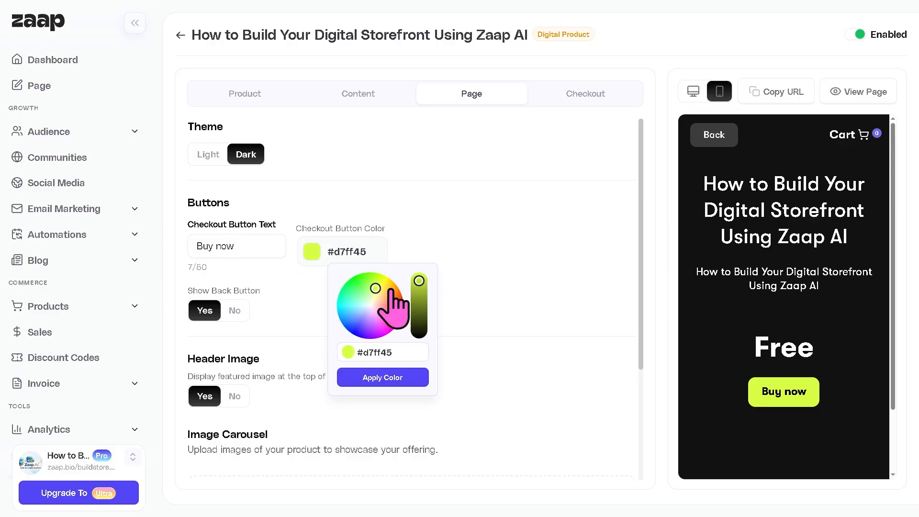
left_click_drag(376, 308, 381, 330)
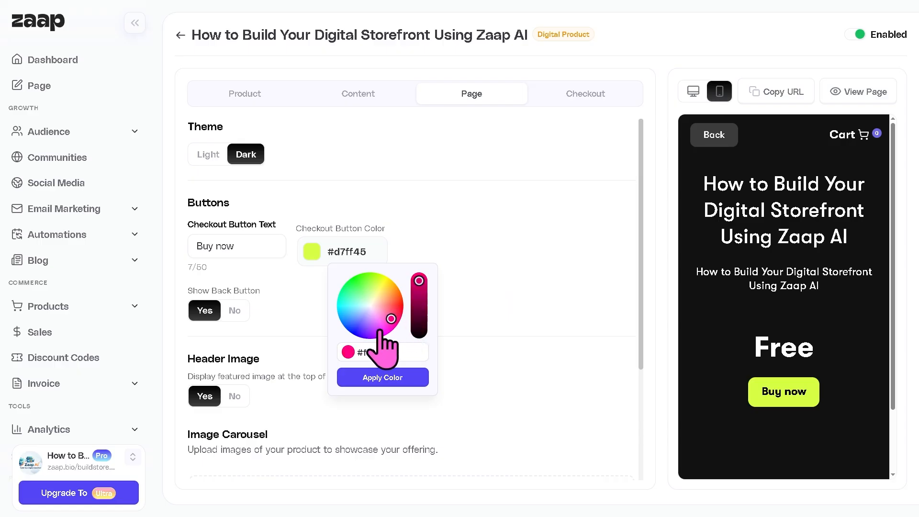
left_click(408, 382)
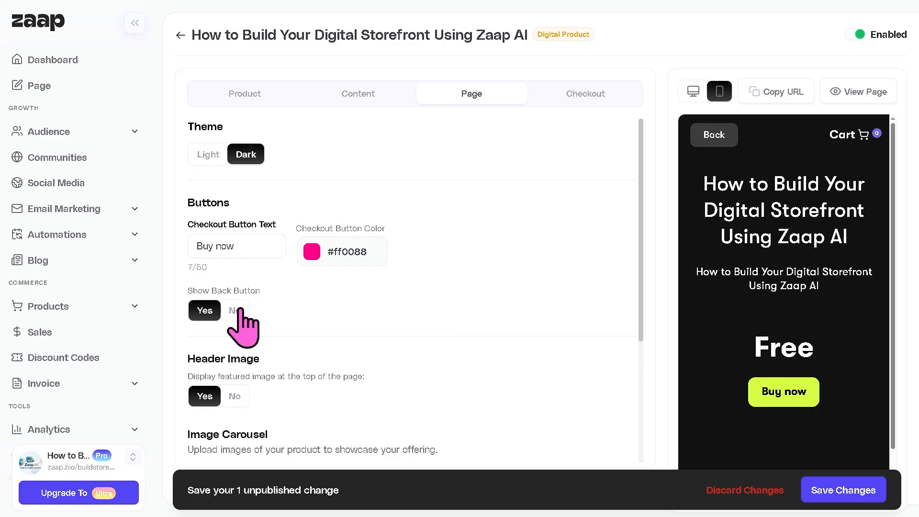
scroll(315, 331, "down", 1)
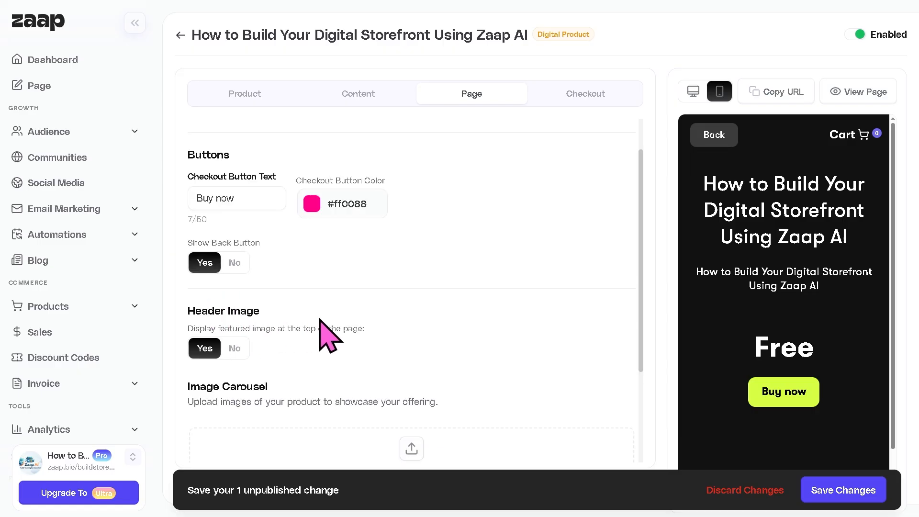
scroll(364, 349, "down", 2)
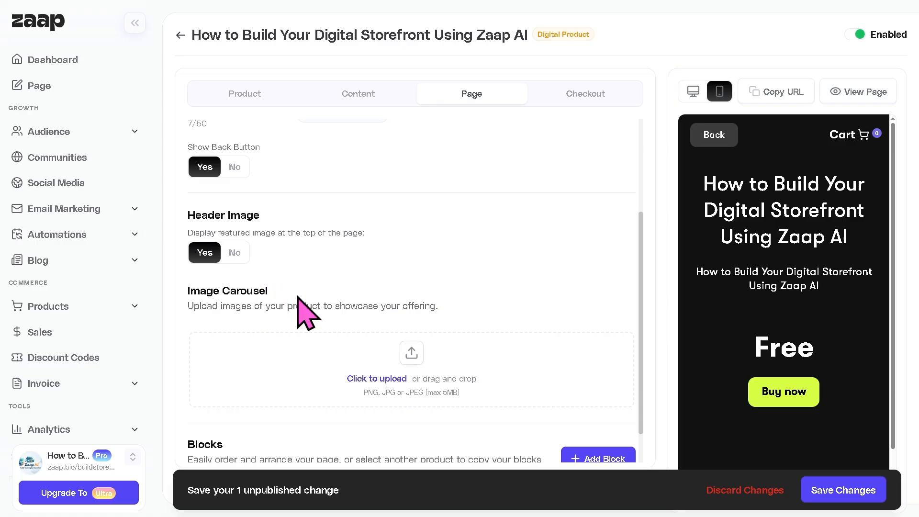
Upload and crop the 'Zaap AI – How to Build Your Digital Storefront' image into the carousel.
left_click(376, 380)
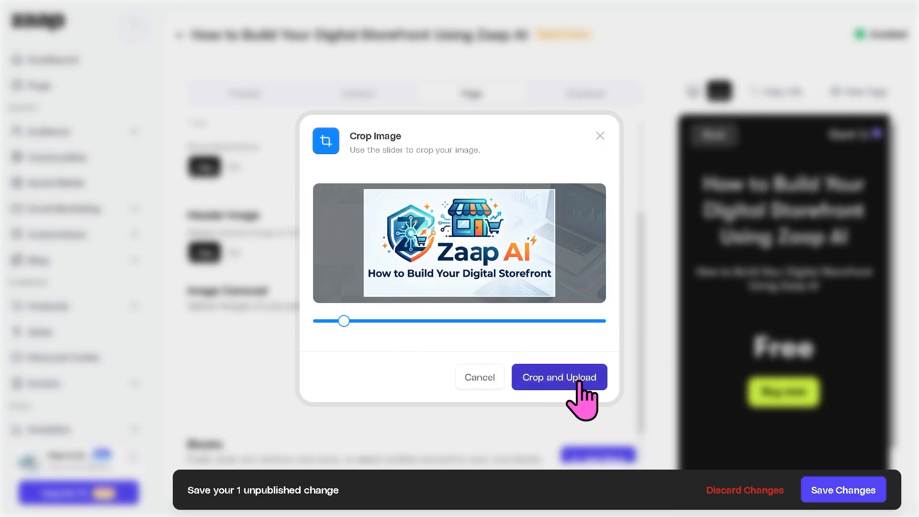
left_click(555, 383)
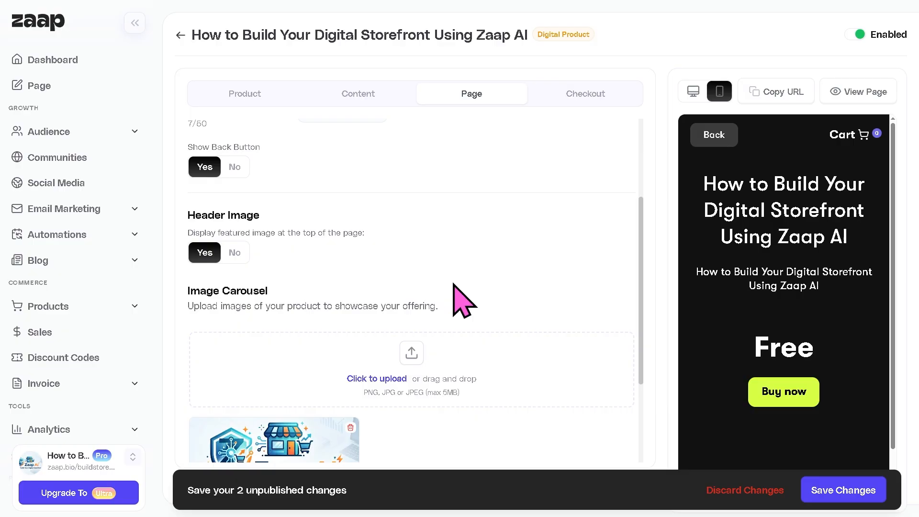
scroll(462, 299, "down", 3)
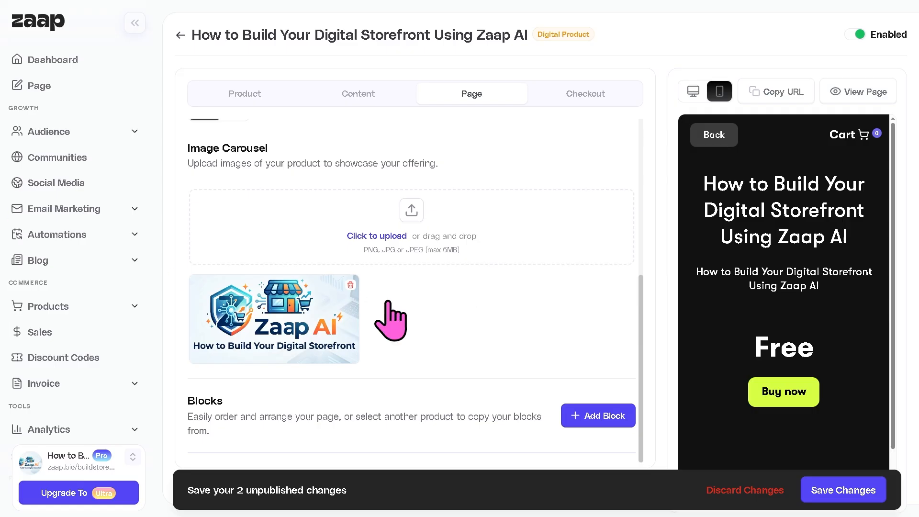
Add an FAQ block titled 'How to Build Your Digital Storefront Using Zaap AI'.
left_click(604, 419)
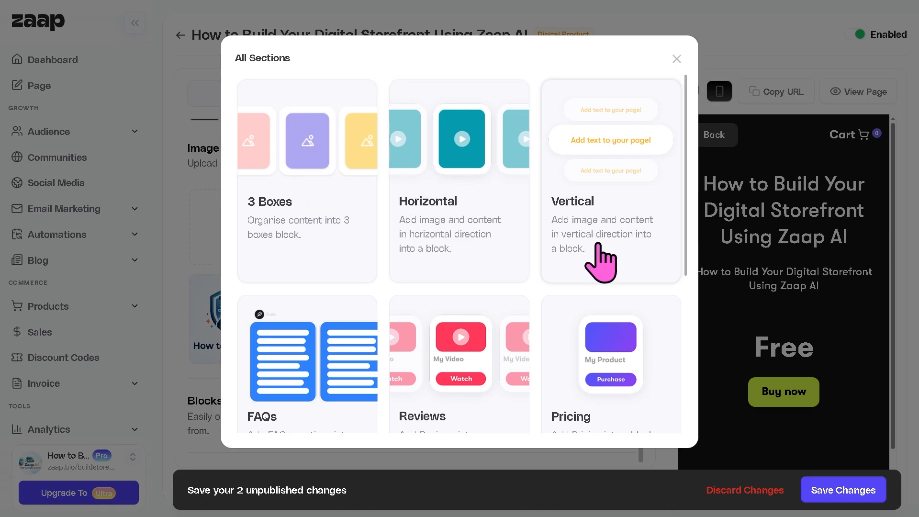
scroll(483, 306, "down", 1)
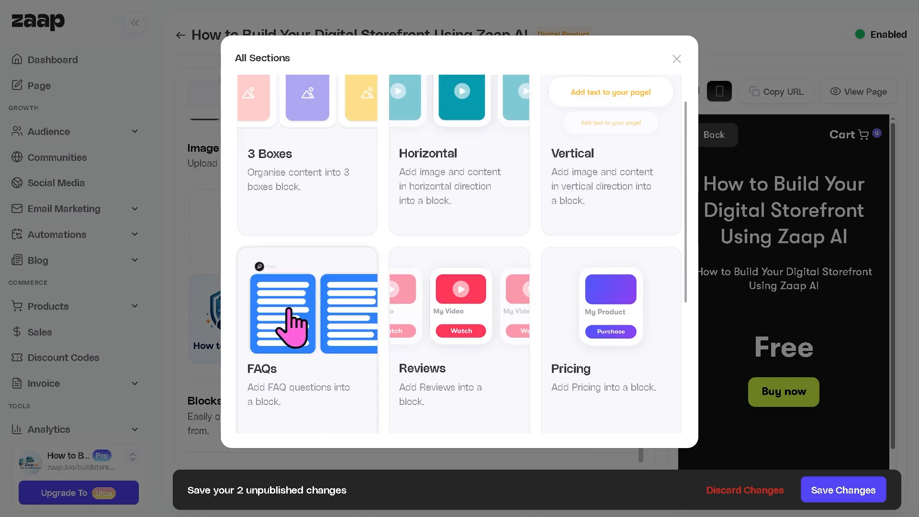
scroll(290, 328, "down", 2)
left_click(293, 240)
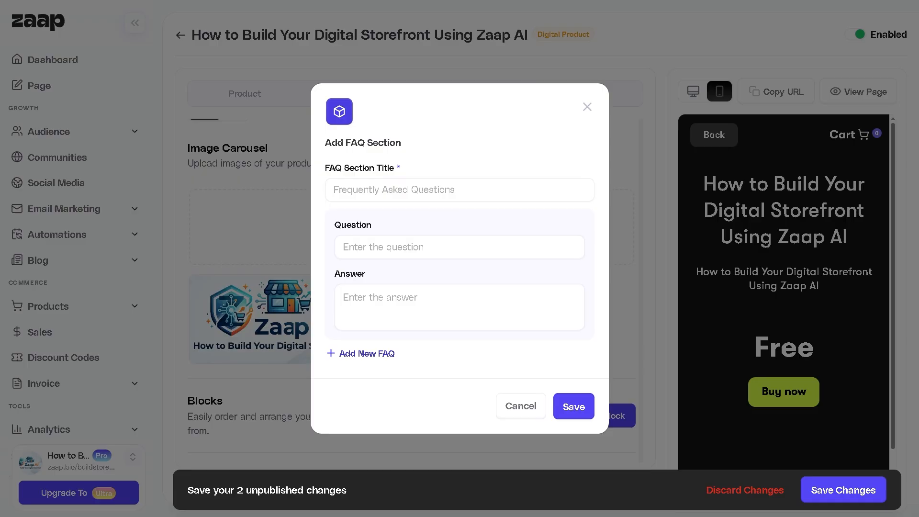
type("How to Build Your Digital Storefront Using Zaap AI")
Fill the FAQ question and answer with the same title text, save the block, and view Checkout settings.
left_click(450, 247)
type("How to Build Your Digital Storefront Using Zaap AI")
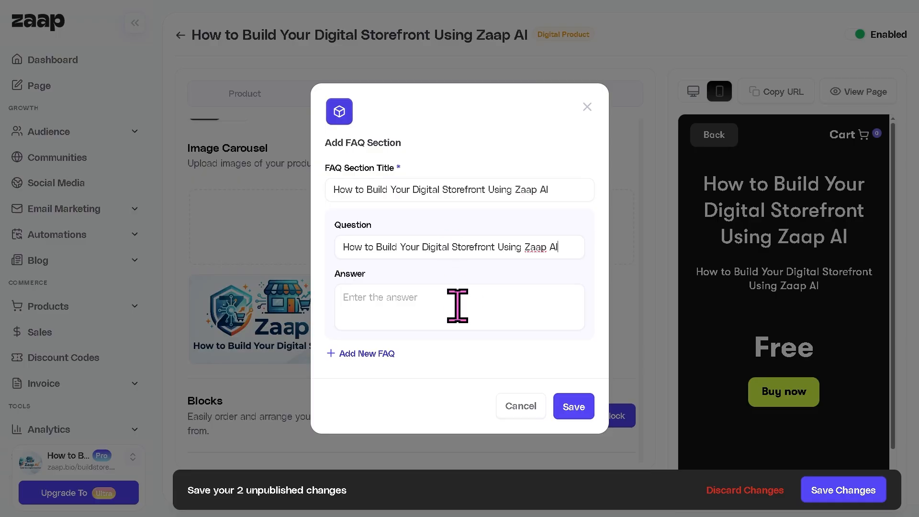
left_click(457, 298)
type("How to Build Your Digital Storefront Using Zaap AI")
left_click(572, 407)
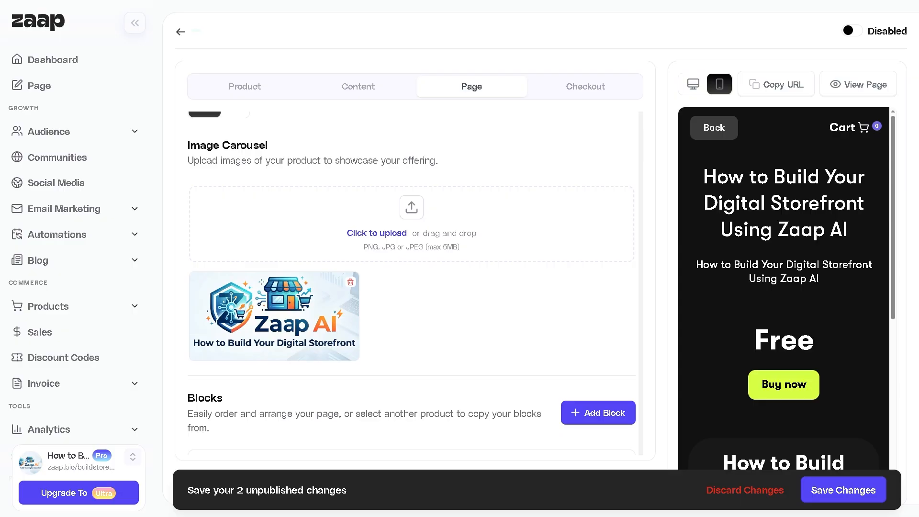
left_click(592, 91)
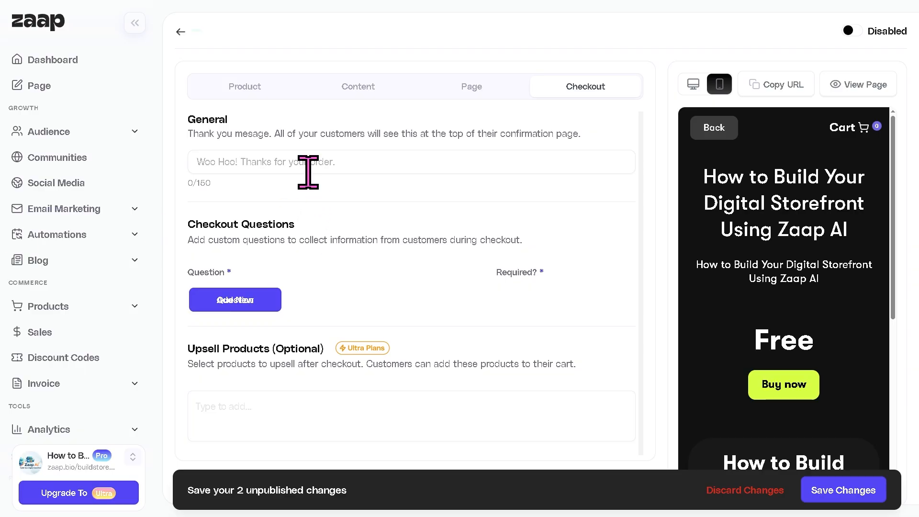
Set the 'Woo Hoo! Thanks for your order 🎉' thank-you message and add a product-title checkout question.
left_click(319, 160)
type("Woo Hoo! Thanks for your order 🎉 Check your email for next steps")
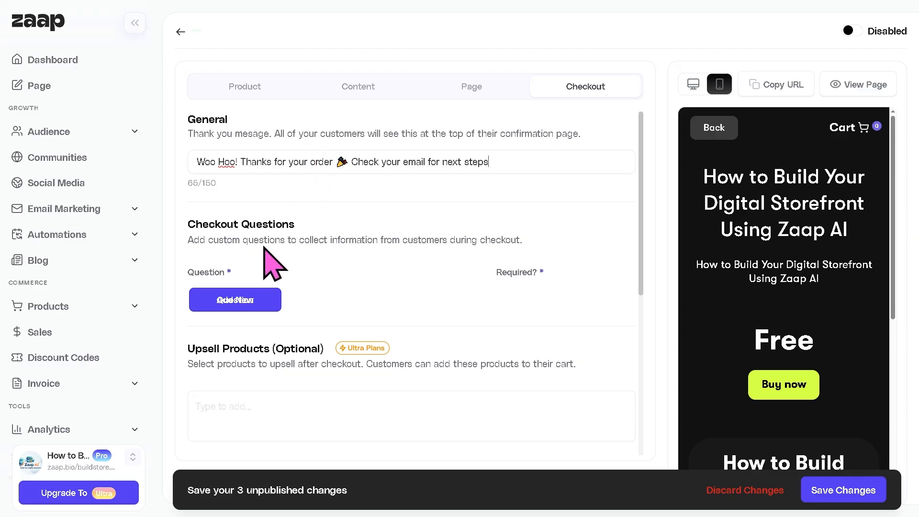
left_click(255, 305)
left_click(259, 299)
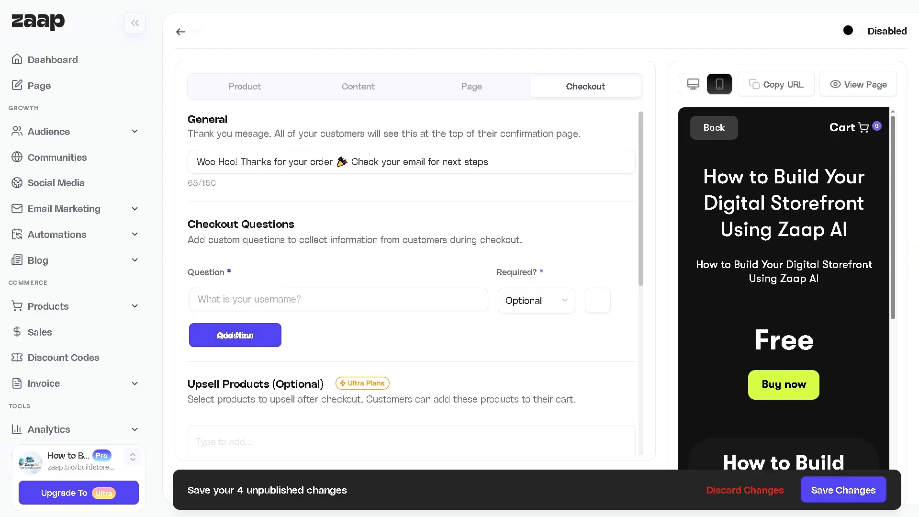
type("How to Build Your Digital Storefront using Zaap AI")
Add an extra checkout question row, then delete it, leaving one question.
scroll(365, 335, "down", 1)
left_click(257, 286)
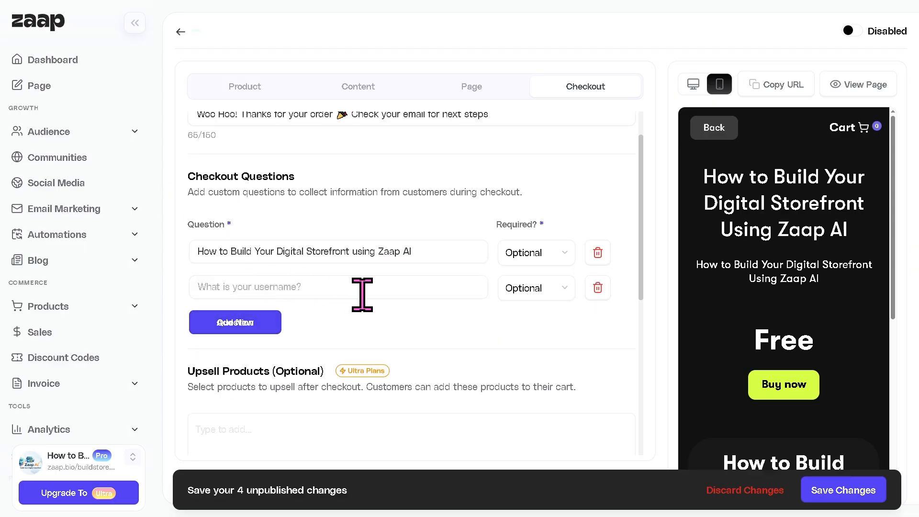
left_click(597, 288)
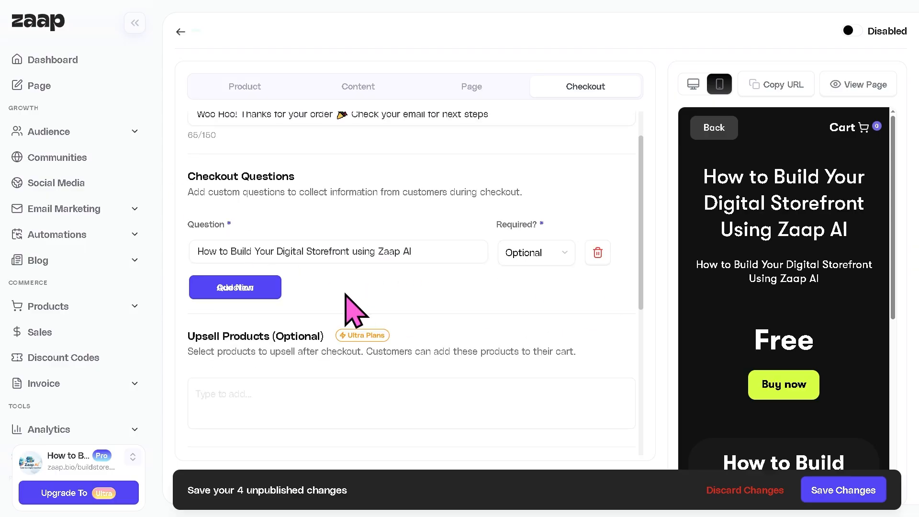
scroll(404, 334, "down", 2)
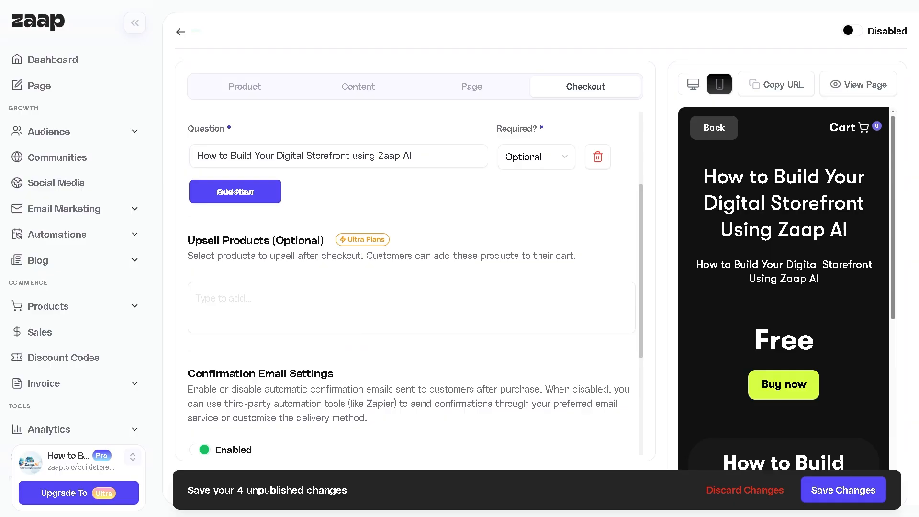
scroll(297, 332, "down", 2)
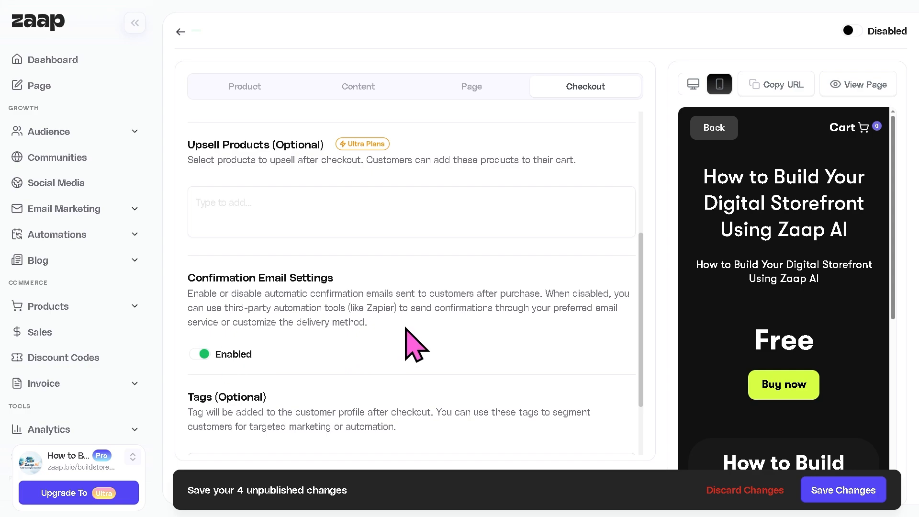
Add the checkout tag 'How to Build Your Digital Storefront using Zaap AI'.
scroll(286, 406, "down", 2)
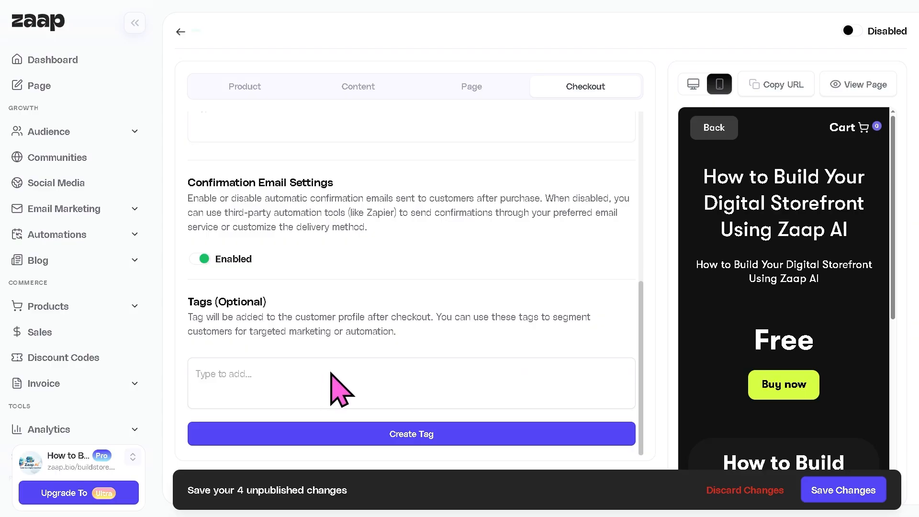
left_click(262, 374)
type("How to Build Your Digital St")
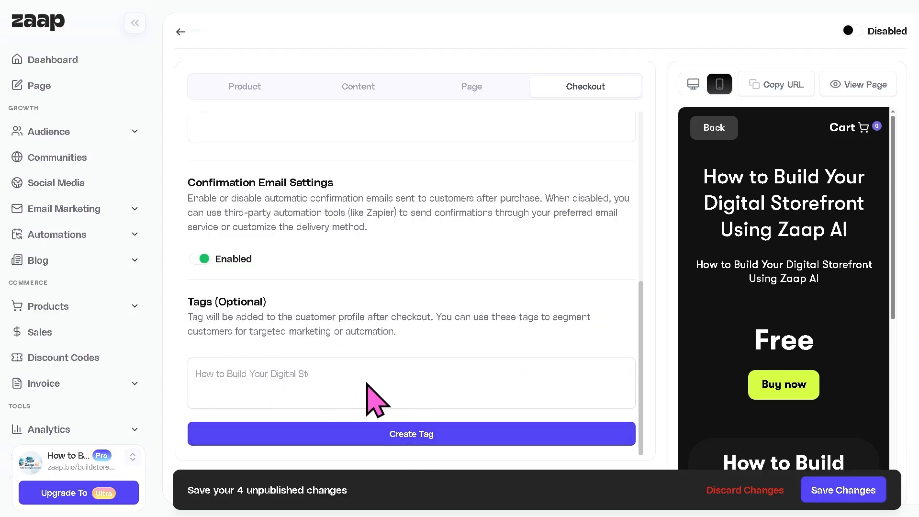
left_click(409, 440)
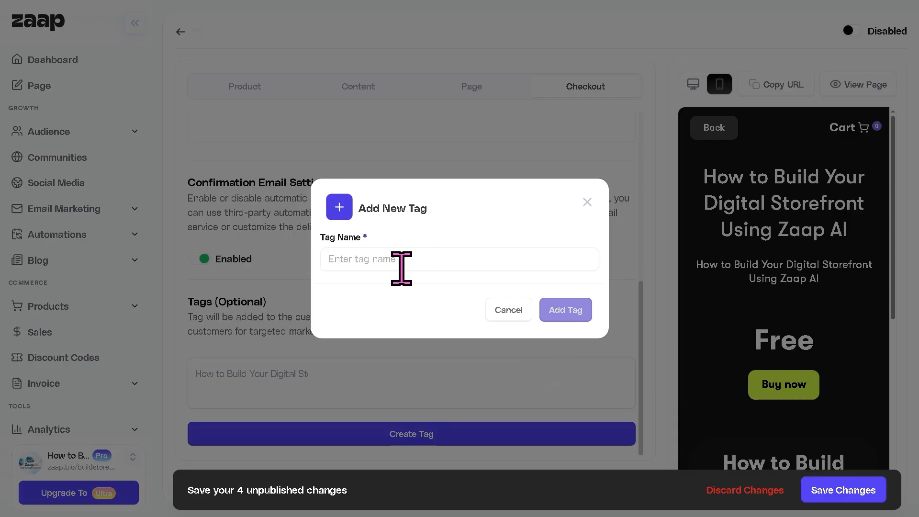
type("How to Build Your Digital Storefront using Zaap AI")
left_click(567, 311)
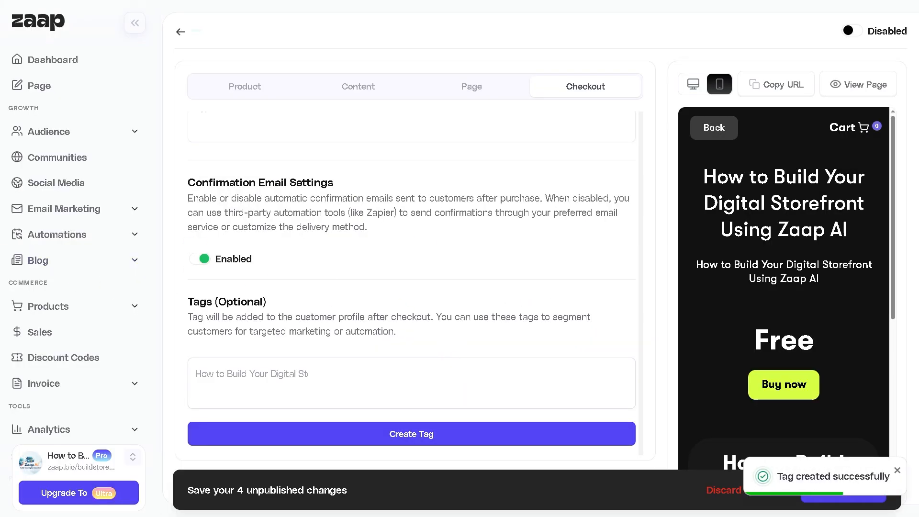
scroll(782, 345, "down", 1)
left_click(897, 472)
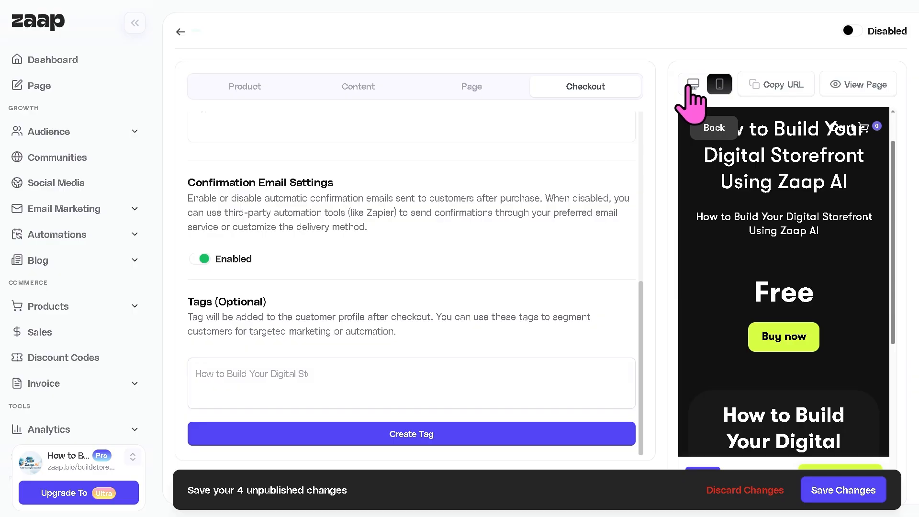
Switch the editor preview to desktop layout, then launch the live product page.
scroll(804, 263, "down", 6)
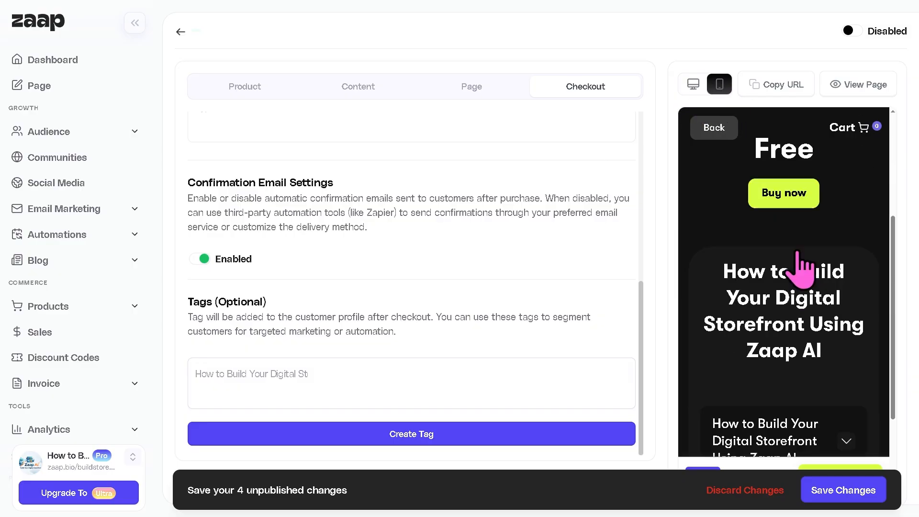
left_click(692, 82)
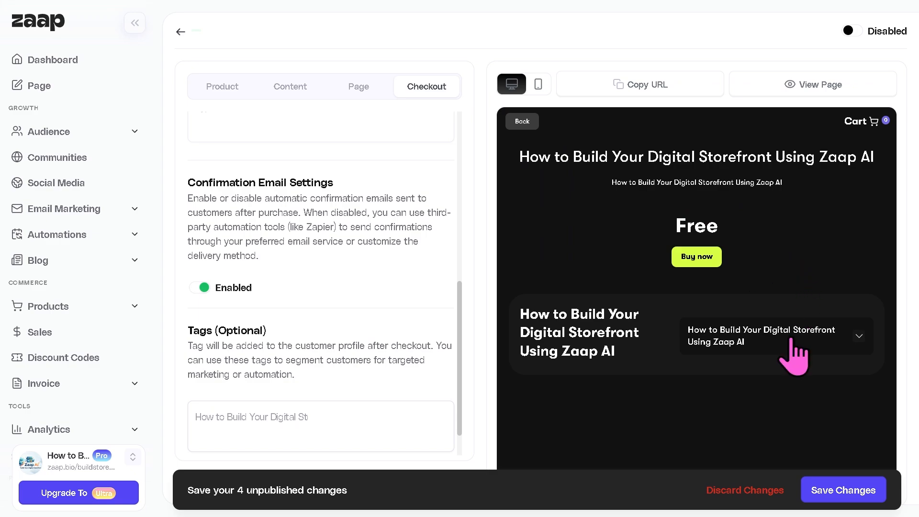
left_click(828, 85)
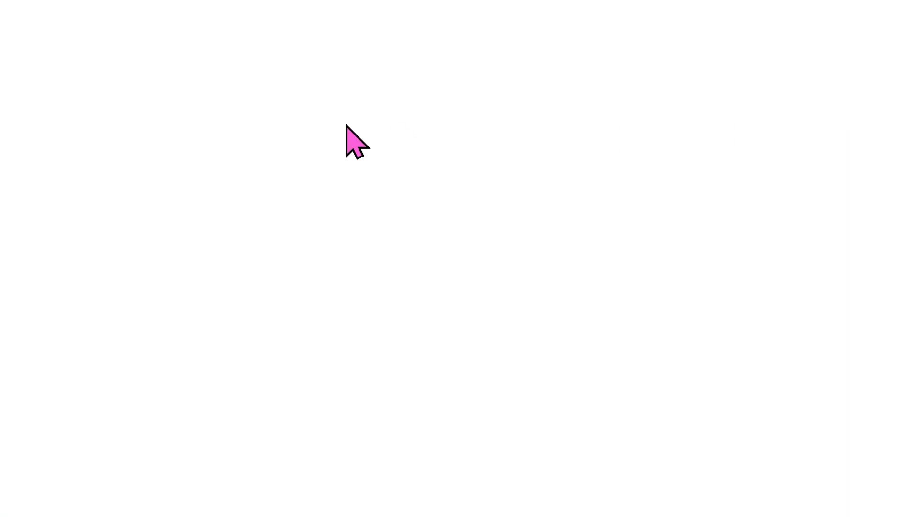